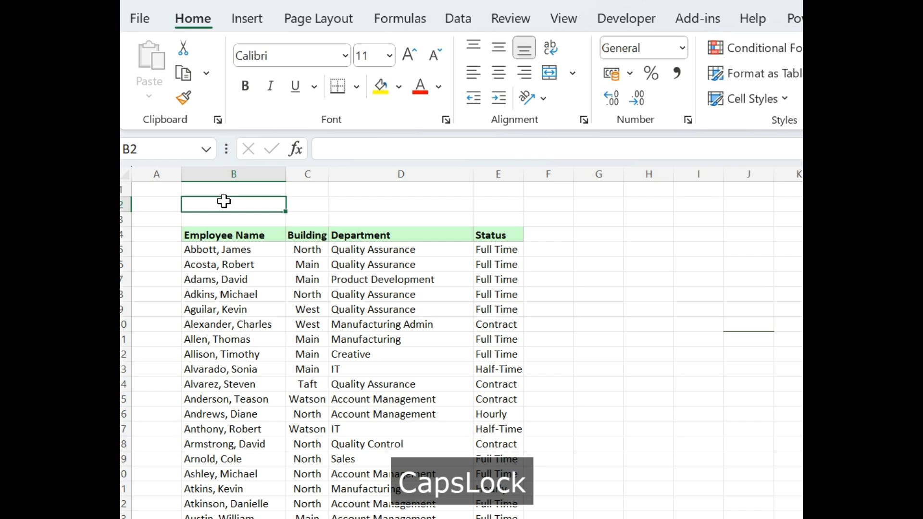
# Enter the label SEARCH in cell B2 and fill the cell with dark green
pyautogui.write('SEARCH')
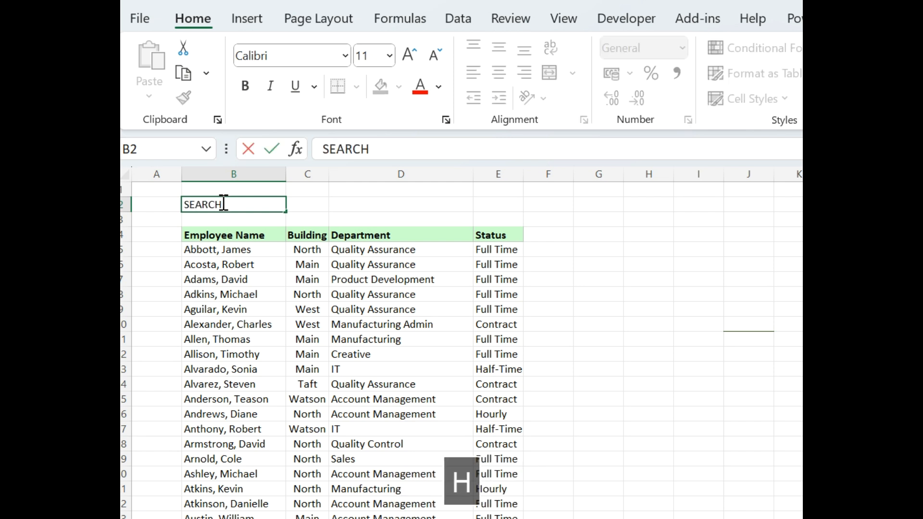
pyautogui.click(247, 293)
pyautogui.click(222, 202)
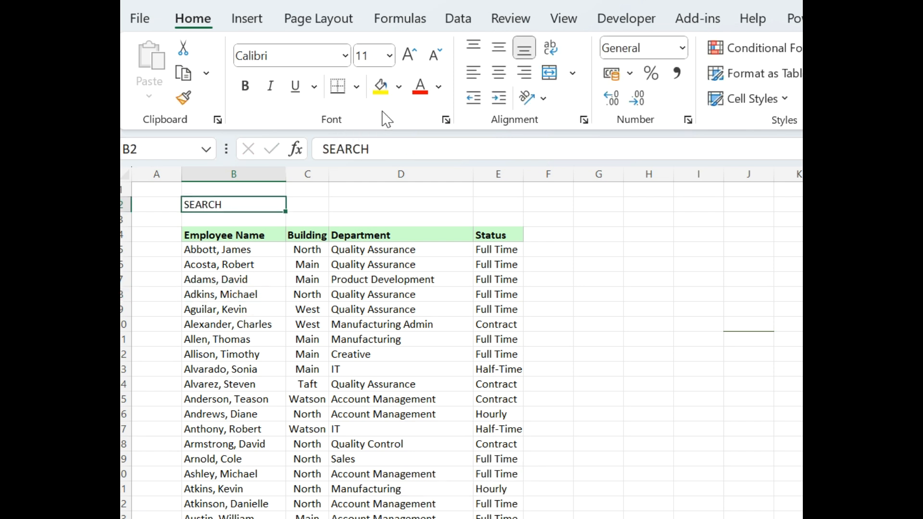
pyautogui.click(398, 87)
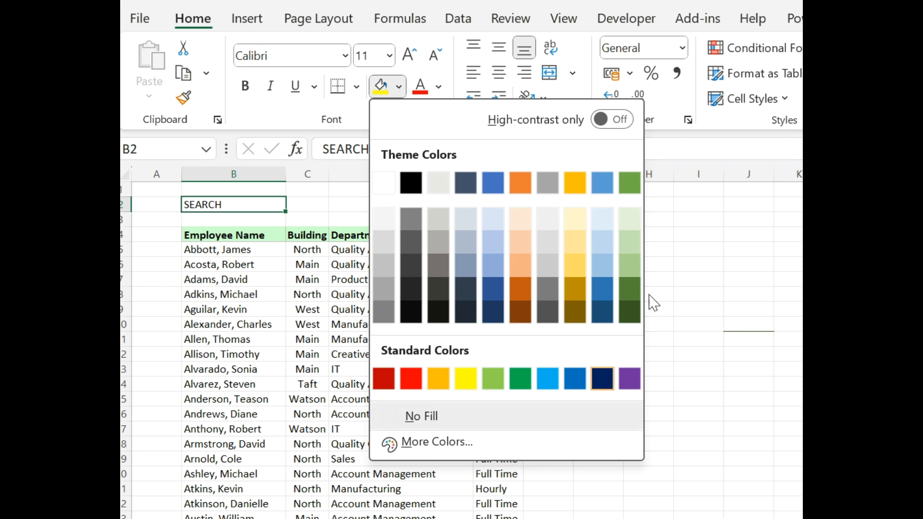
pyautogui.click(627, 309)
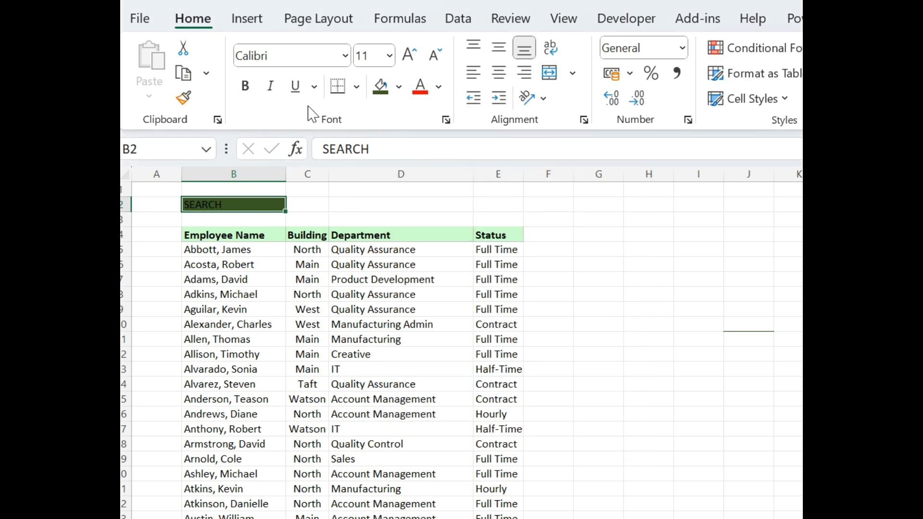
# Format the SEARCH label as white, bold, 16-point text aligned to the right
pyautogui.click(438, 87)
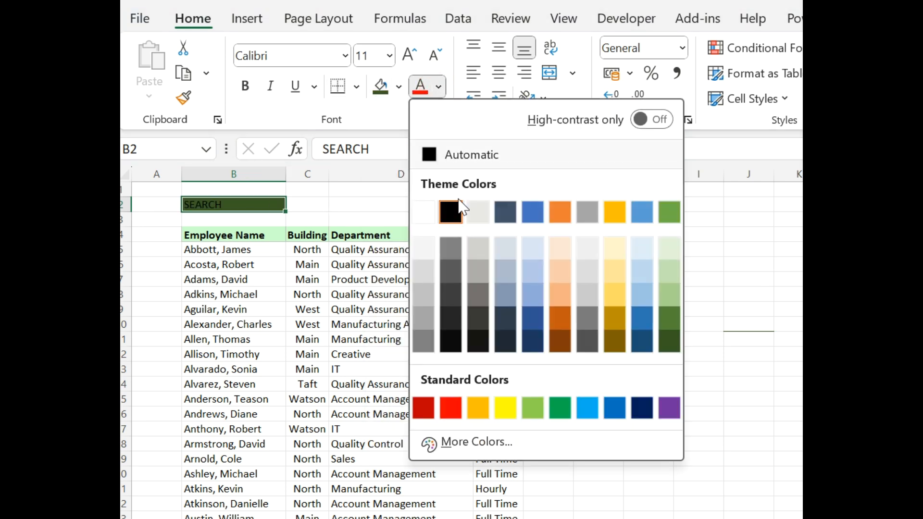
pyautogui.click(443, 210)
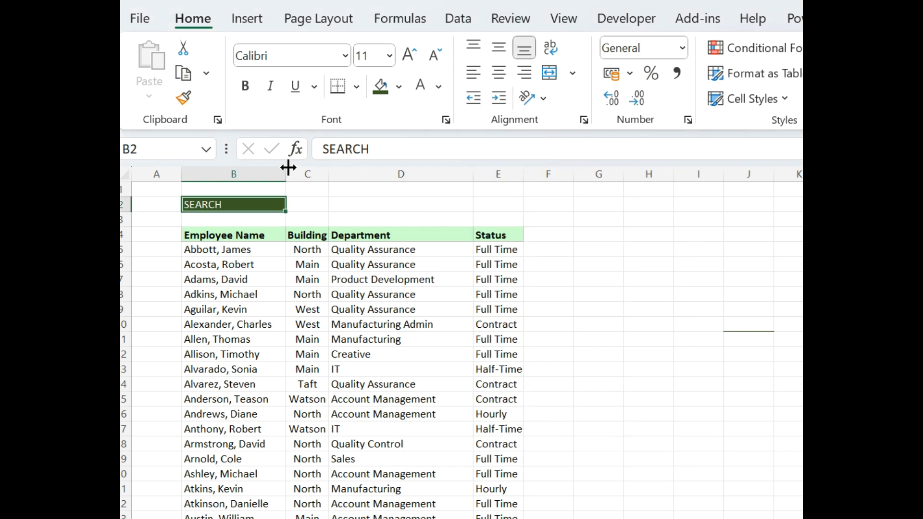
pyautogui.click(246, 86)
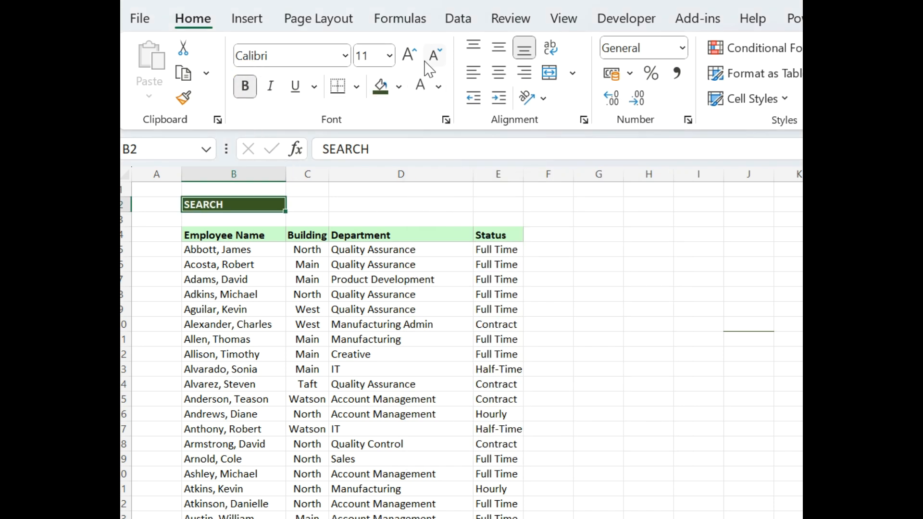
pyautogui.click(407, 54)
pyautogui.click(406, 54)
pyautogui.click(407, 54)
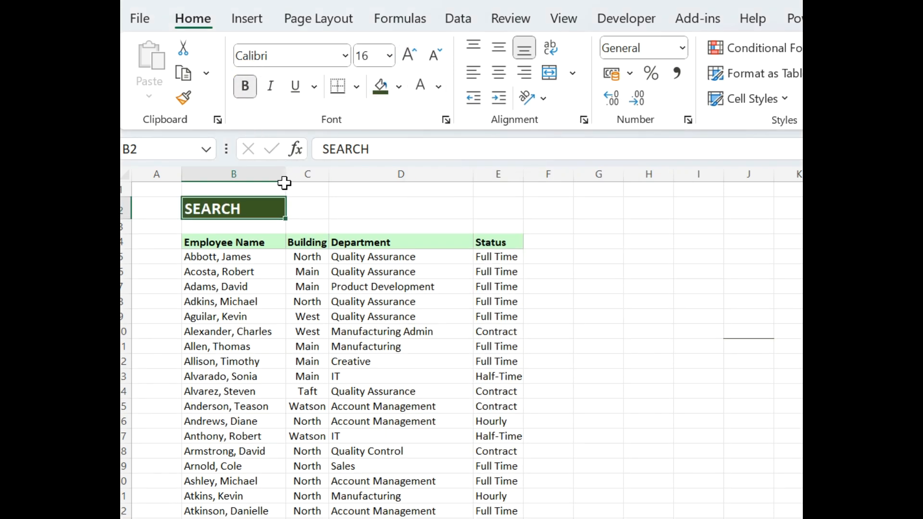
pyautogui.click(524, 72)
# Merge and center cells C2:D2 beside the SEARCH label as the search field
pyautogui.click(316, 209)
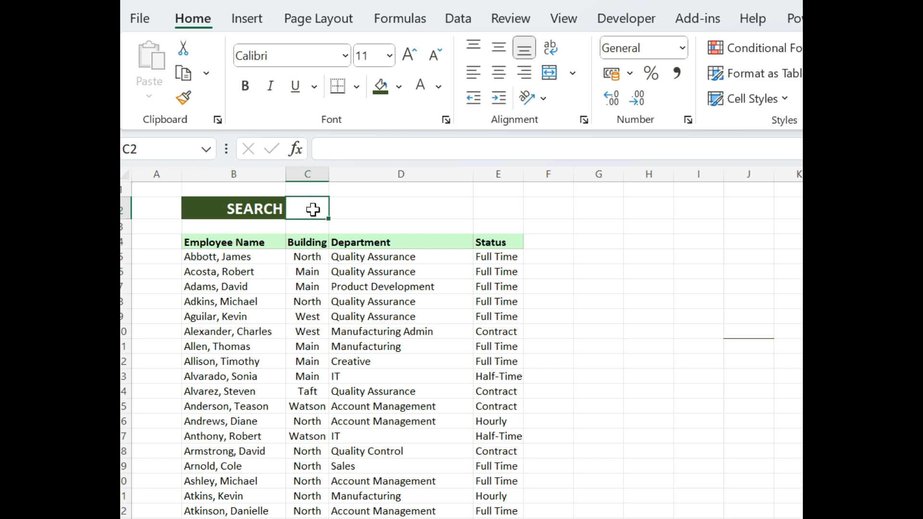
pyautogui.moveTo(311, 208); pyautogui.dragTo(396, 210)
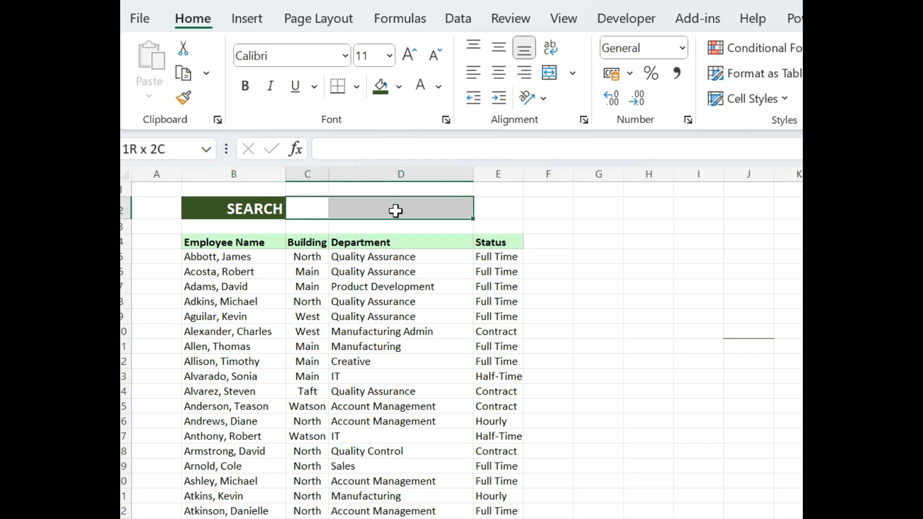
pyautogui.click(549, 73)
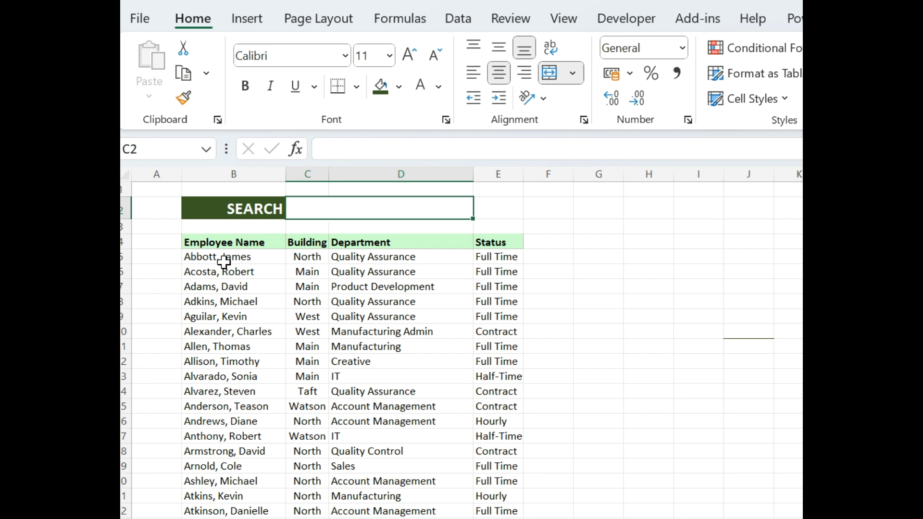
# Review the employee table's name, building, department and status columns, checking the different entries under Status
pyautogui.moveTo(231, 241); pyautogui.dragTo(239, 376)
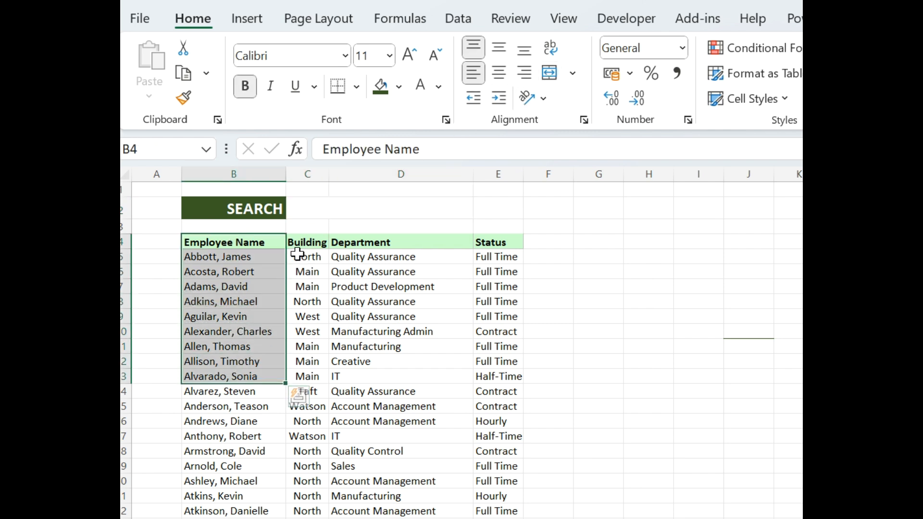
pyautogui.moveTo(299, 241); pyautogui.dragTo(305, 375)
pyautogui.moveTo(360, 241); pyautogui.dragTo(373, 377)
pyautogui.click(493, 246)
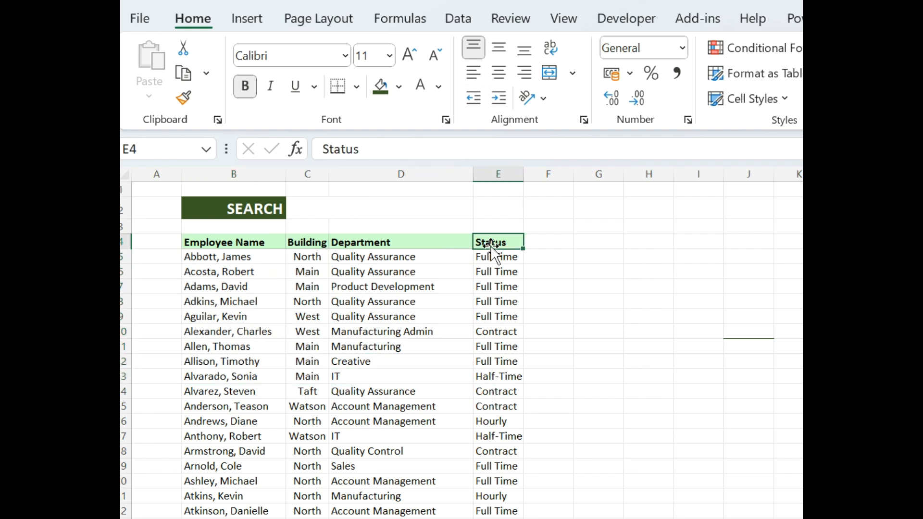
pyautogui.click(486, 255)
pyautogui.click(488, 335)
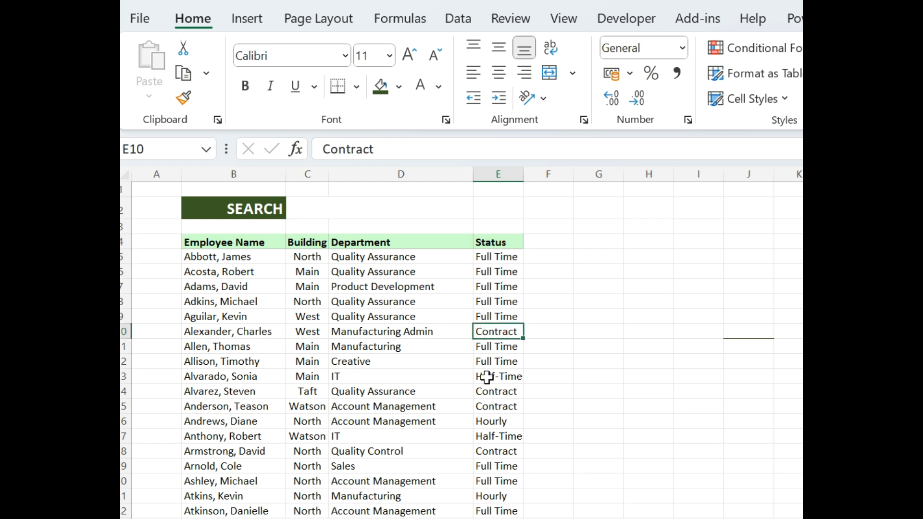
pyautogui.click(486, 394)
pyautogui.click(487, 434)
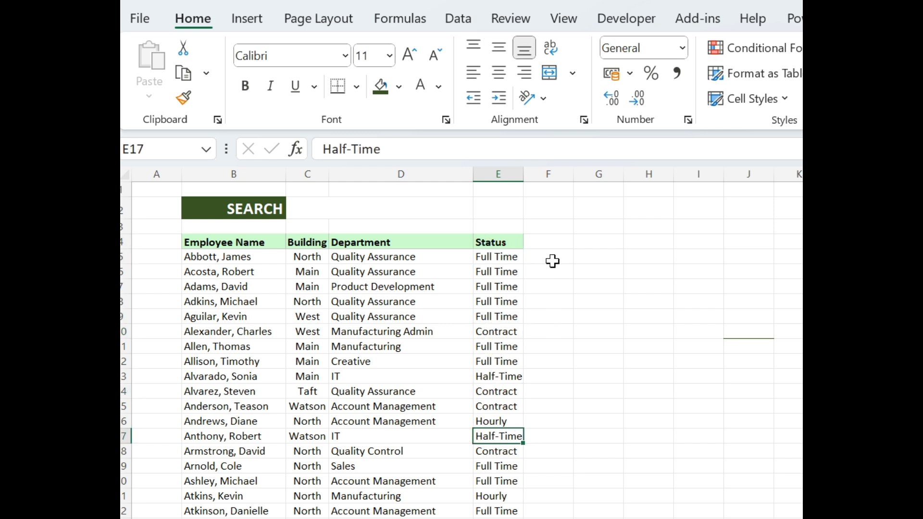
pyautogui.moveTo(502, 260); pyautogui.dragTo(503, 438)
# Extract the distinct status values into column G by entering =UNIQUE(E5:E745) in cell G5
pyautogui.click(585, 261)
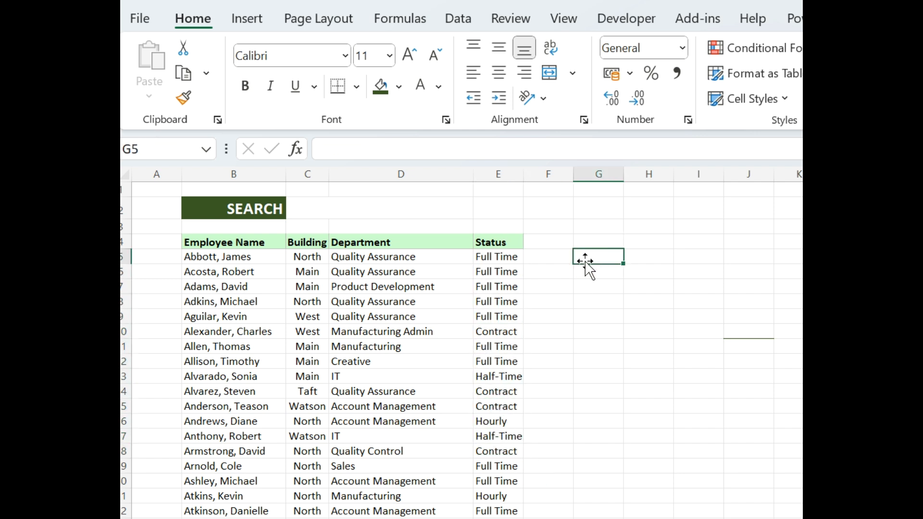
pyautogui.write('=UNI')
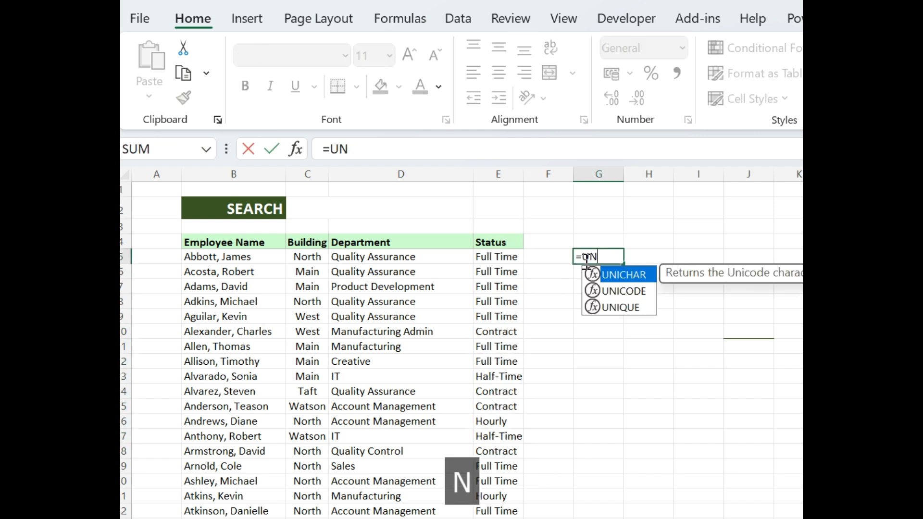
pyautogui.press('Down')
pyautogui.press('Down')
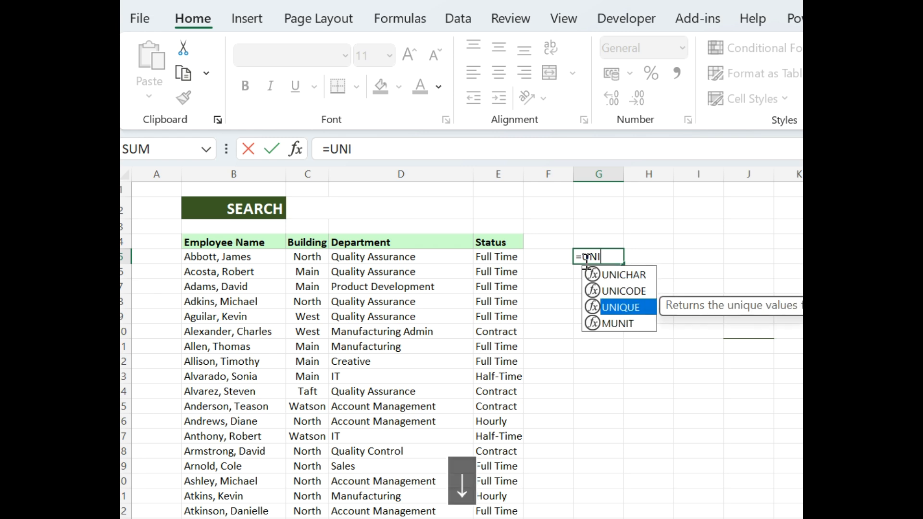
pyautogui.press('Tab')
pyautogui.click(500, 260)
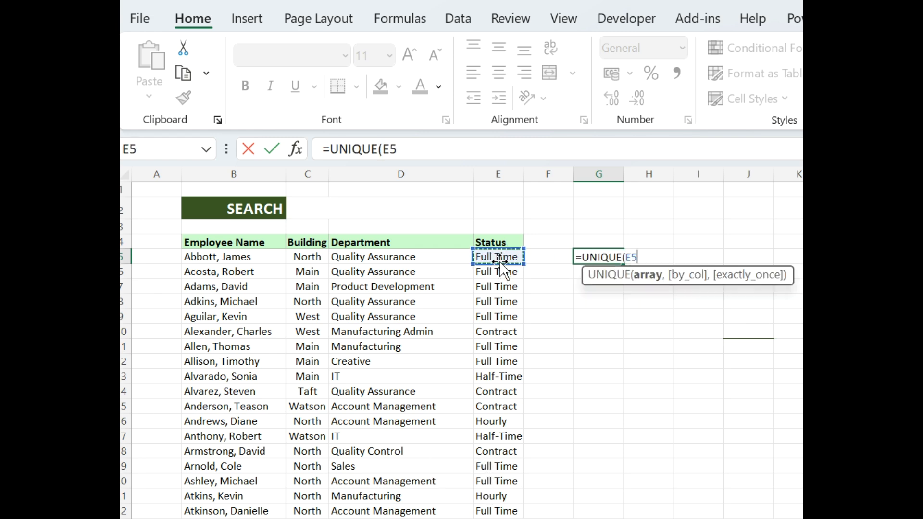
pyautogui.hotkey('ctrl', 'shift', 'Down')
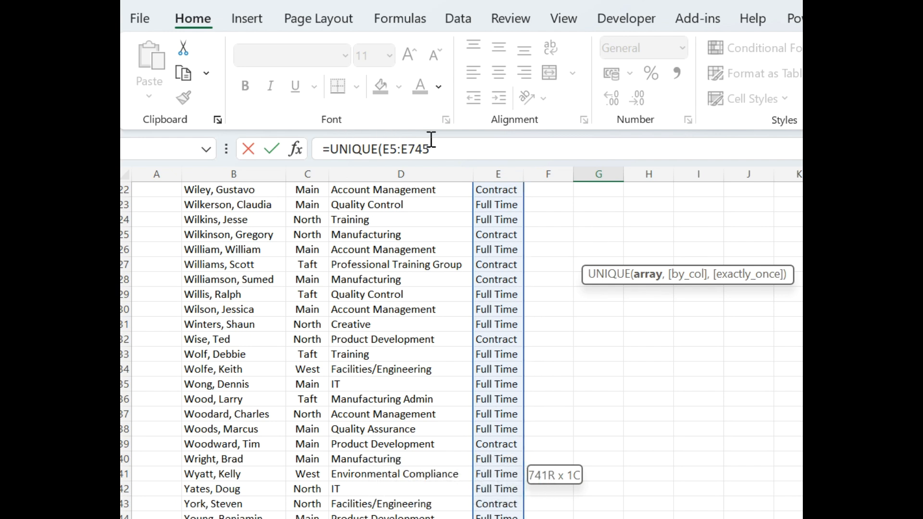
pyautogui.click(448, 146)
pyautogui.write(')')
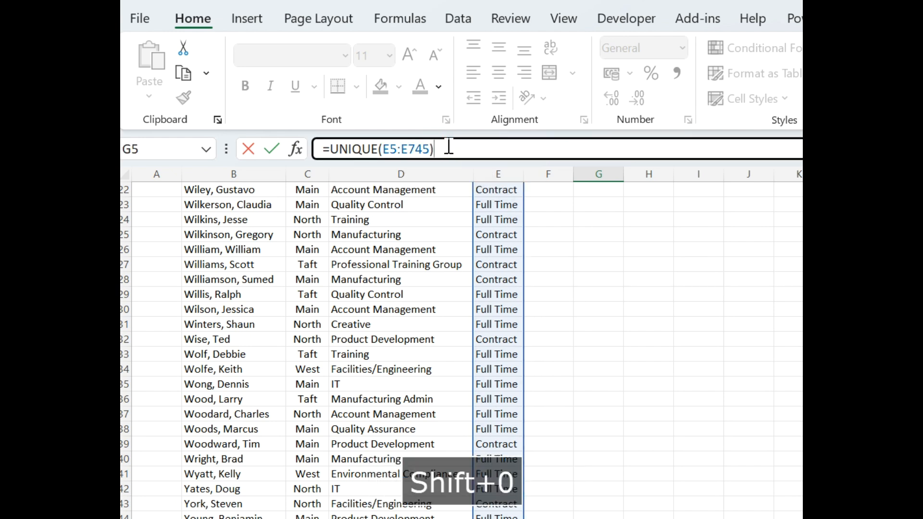
pyautogui.press('Return')
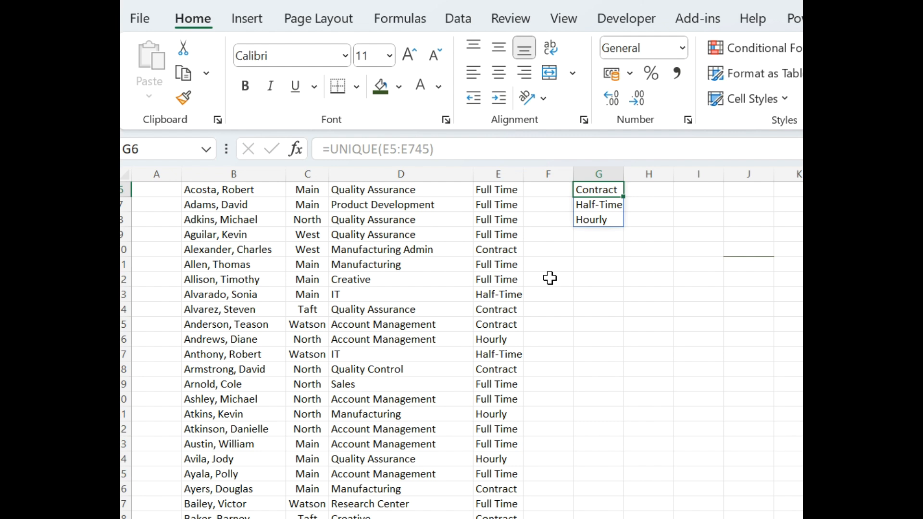
pyautogui.scroll(2, 550, 276)
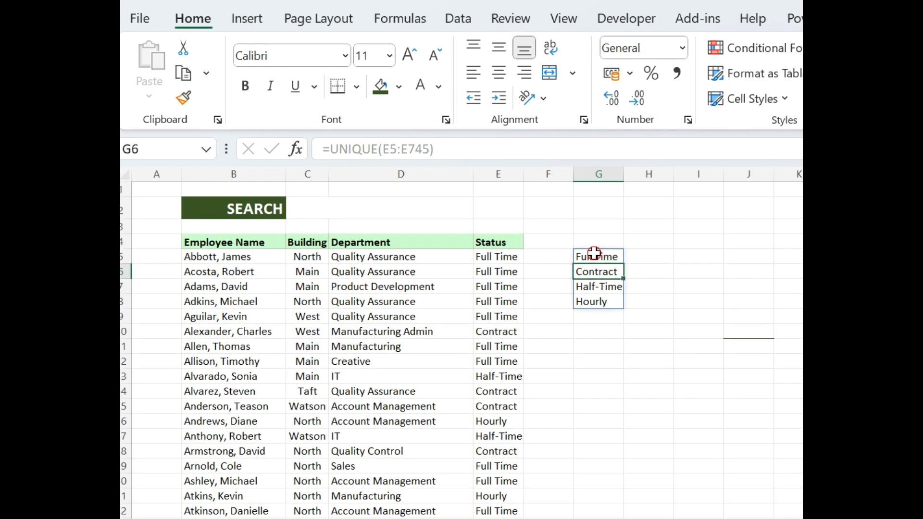
# Replace the UNIQUE formula results in G5:G8 with static values by pasting them as values in place
pyautogui.moveTo(595, 255); pyautogui.dragTo(594, 303)
pyautogui.hotkey('ctrl', 'c')
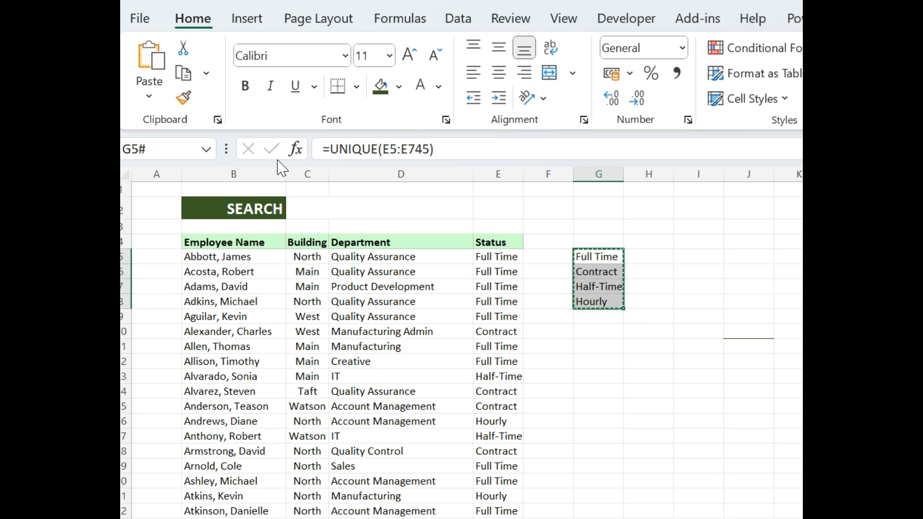
pyautogui.click(150, 97)
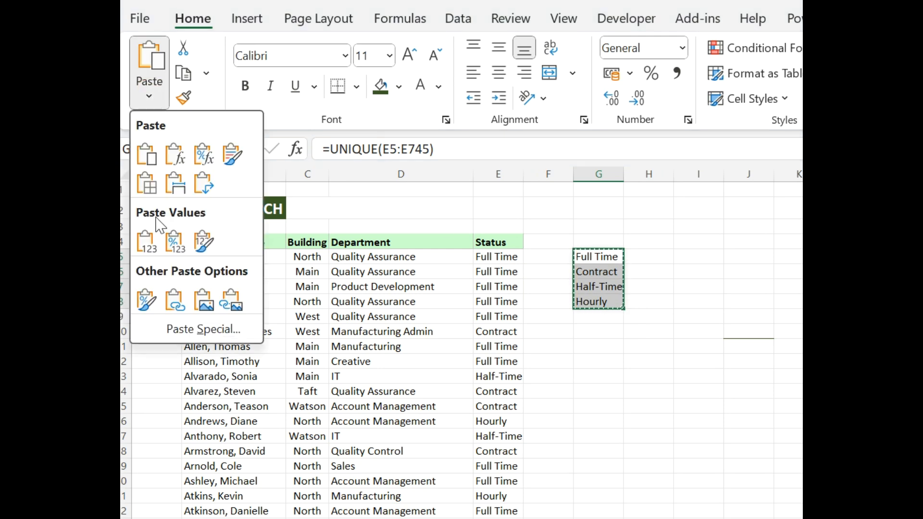
pyautogui.click(147, 241)
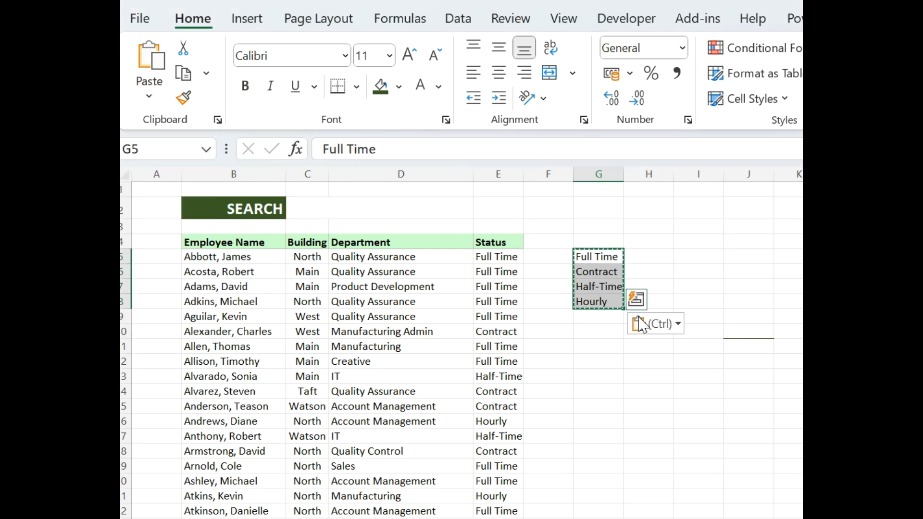
pyautogui.click(598, 315)
pyautogui.click(400, 307)
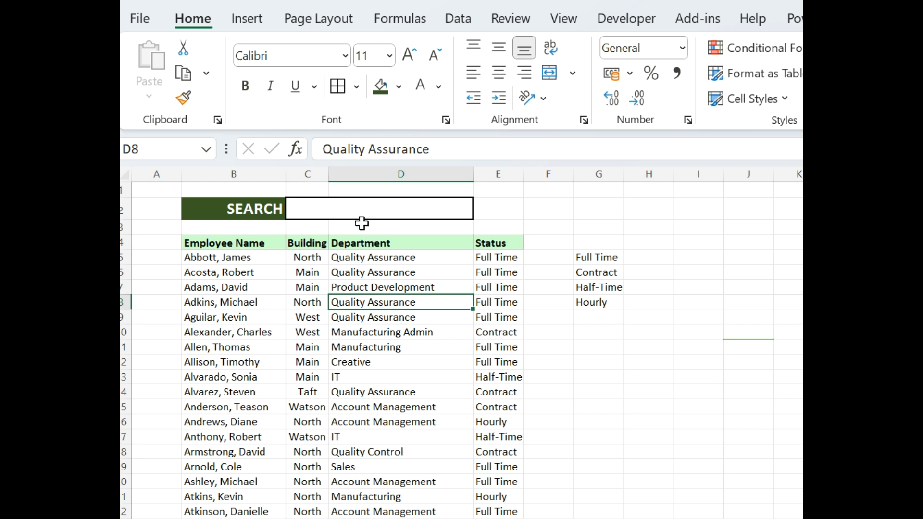
# Add a list data validation dropdown to the merged search cell C2, using =$G$5:$G$8 as the source
pyautogui.click(359, 214)
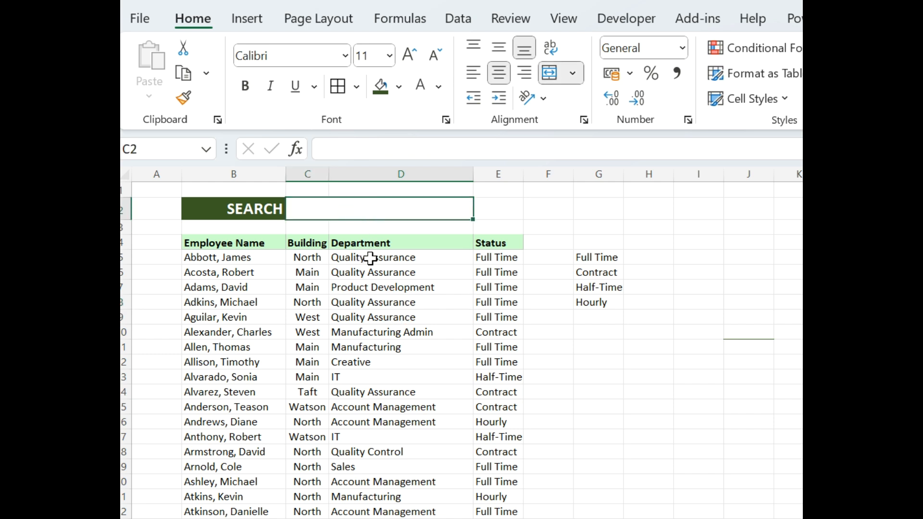
pyautogui.click(375, 210)
pyautogui.click(460, 20)
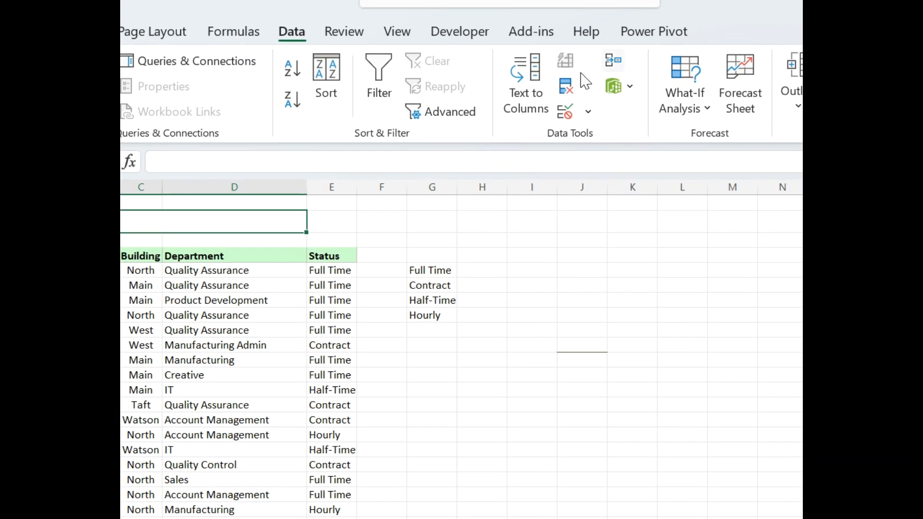
pyautogui.click(565, 113)
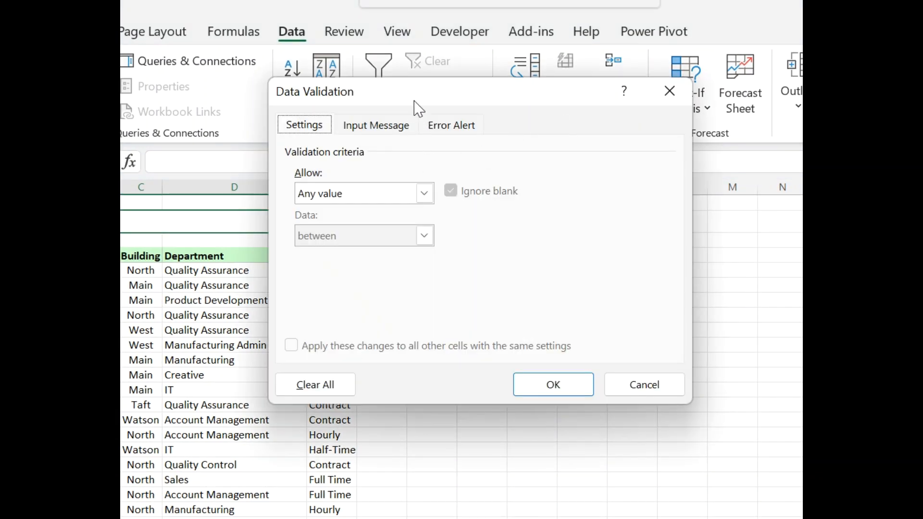
pyautogui.moveTo(417, 106); pyautogui.dragTo(542, 115)
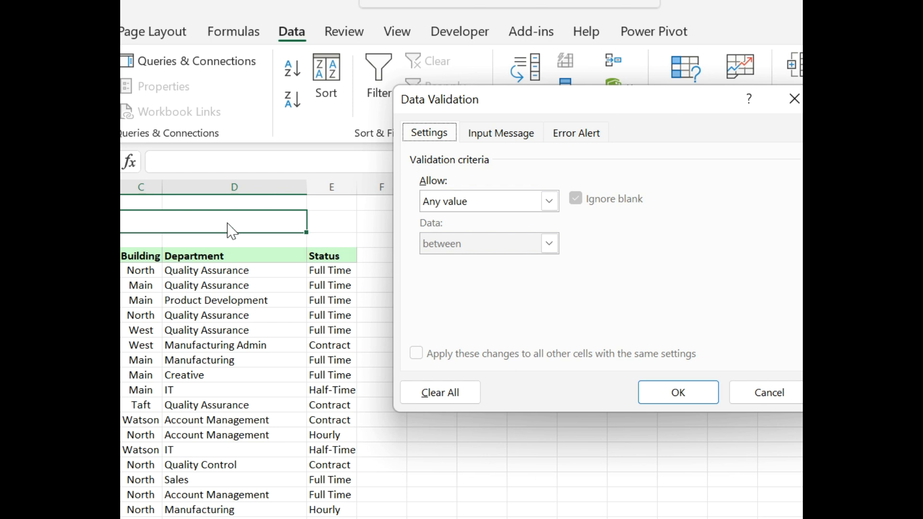
pyautogui.click(550, 201)
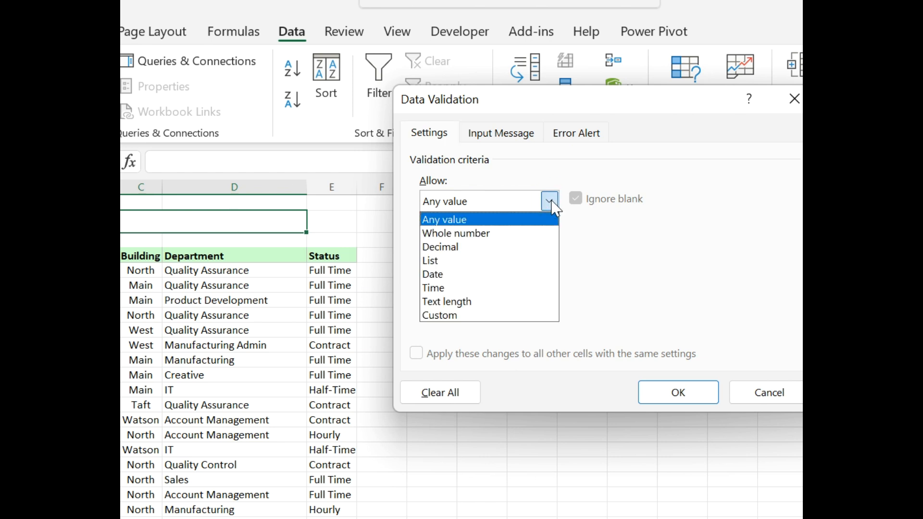
pyautogui.click(513, 259)
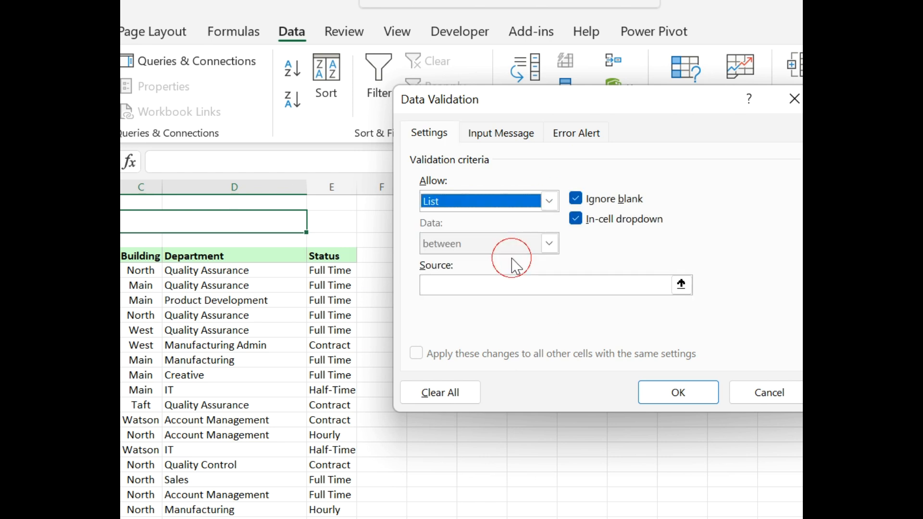
pyautogui.click(681, 285)
pyautogui.moveTo(426, 273); pyautogui.dragTo(423, 314)
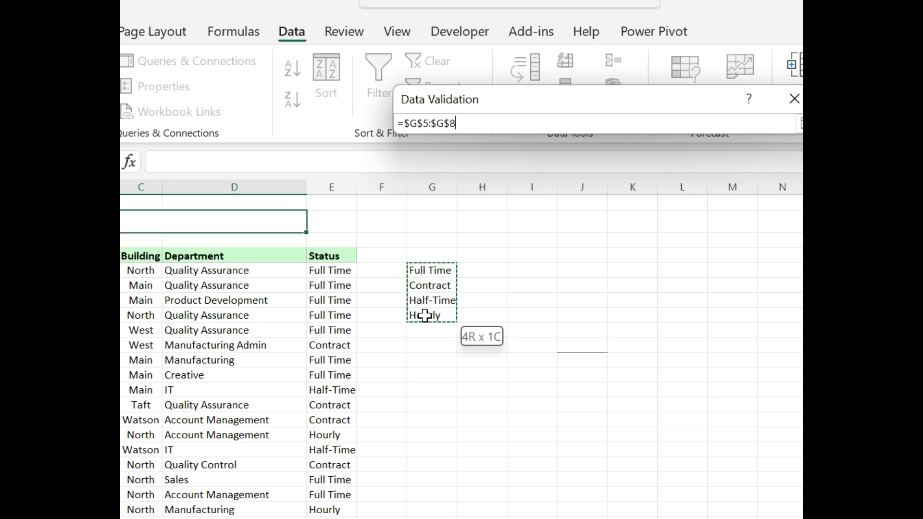
pyautogui.click(802, 125)
pyautogui.click(682, 394)
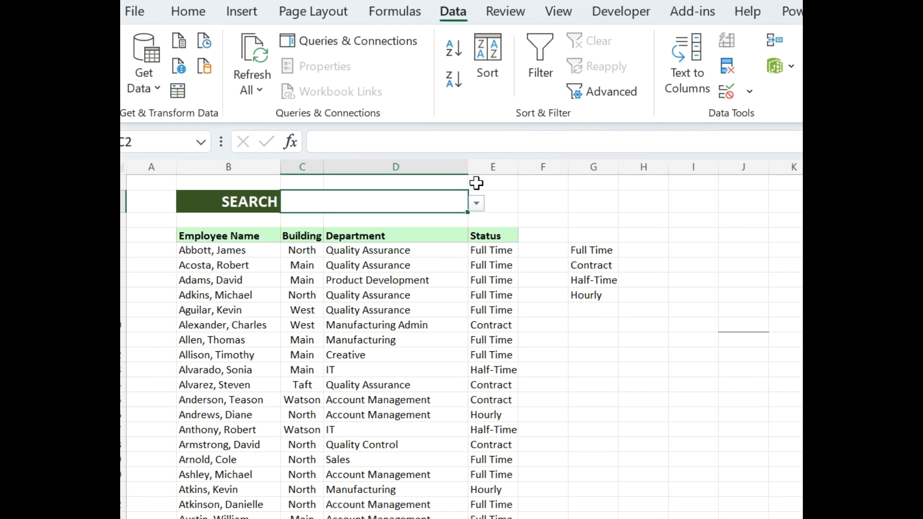
# Check the status choices offered in the search cell's dropdown, and select all employee records in columns B to E from row 5 down
pyautogui.click(476, 203)
pyautogui.click(477, 205)
pyautogui.click(203, 250)
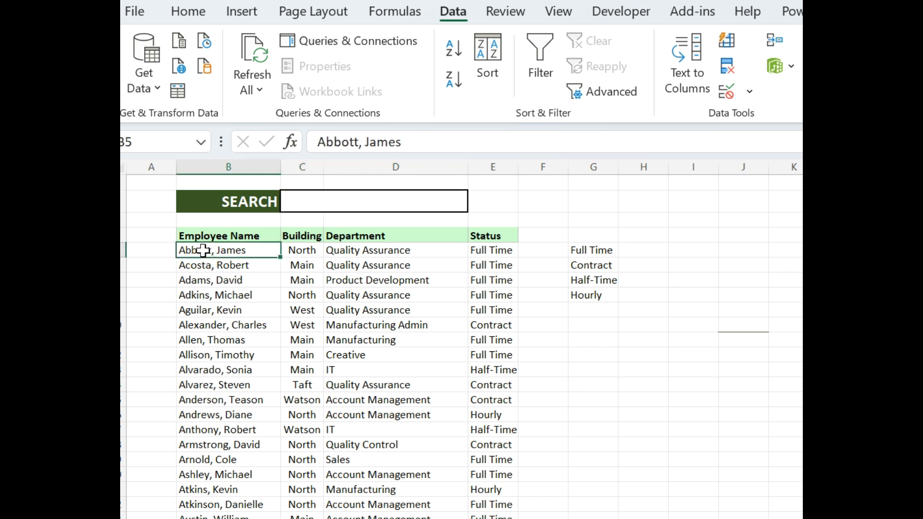
pyautogui.hotkey('ctrl', 'shift', 'Right')
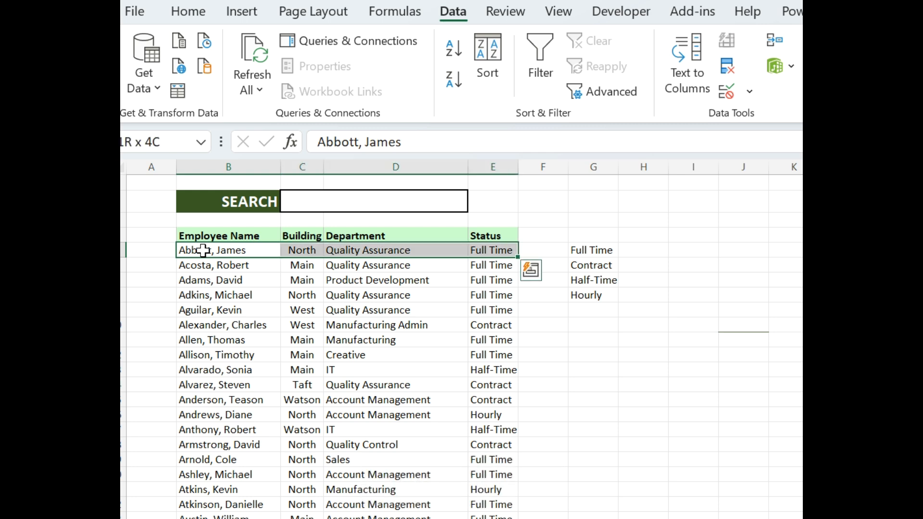
pyautogui.hotkey('ctrl', 'shift', 'Down')
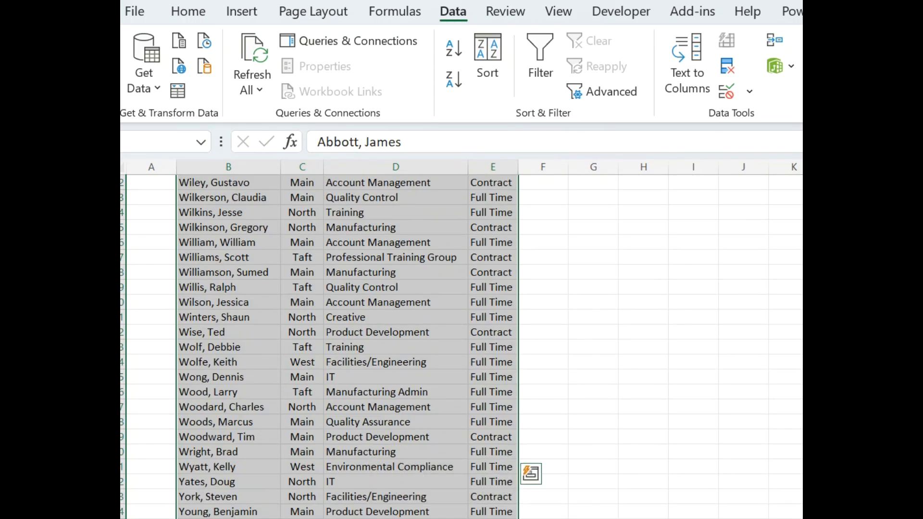
pyautogui.scroll(20, 462, 347)
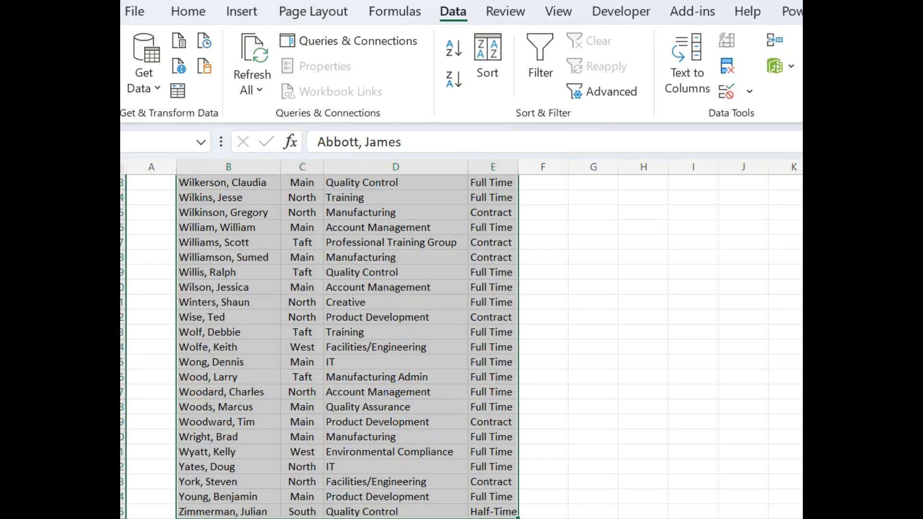
pyautogui.scroll(15, 346, 346)
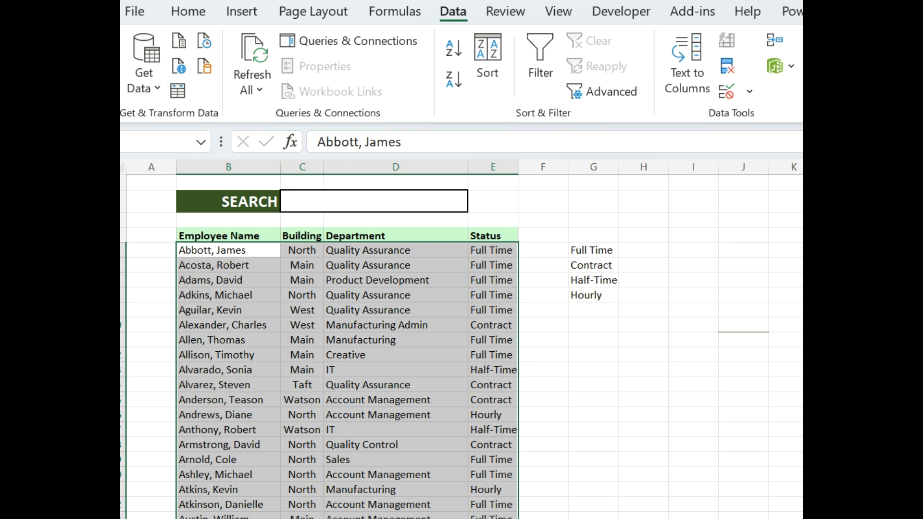
# Start a new conditional formatting rule for the selected records that uses a formula to determine which cells to format
pyautogui.click(188, 12)
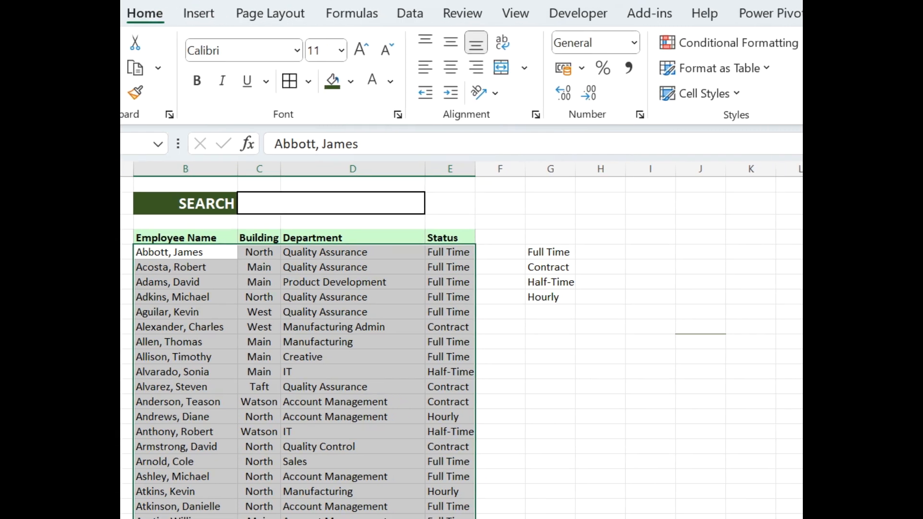
pyautogui.click(709, 48)
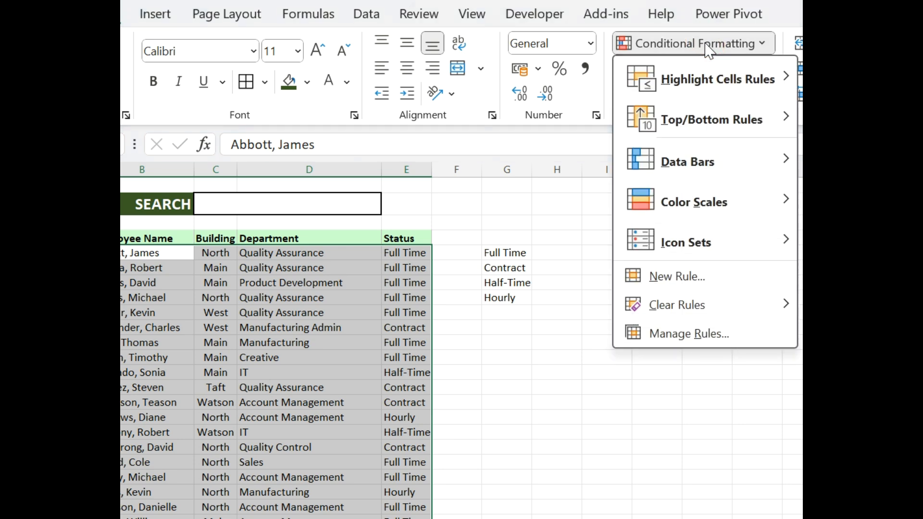
pyautogui.click(671, 283)
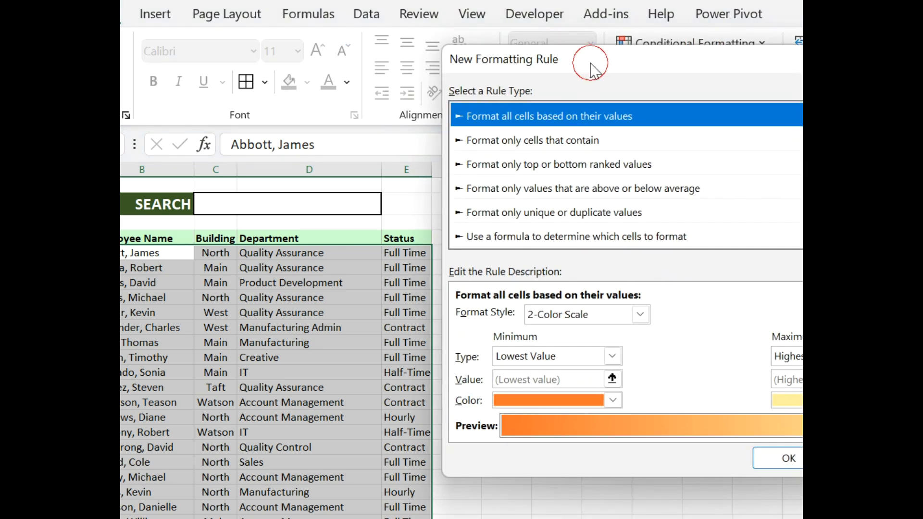
pyautogui.moveTo(593, 68); pyautogui.dragTo(434, 63)
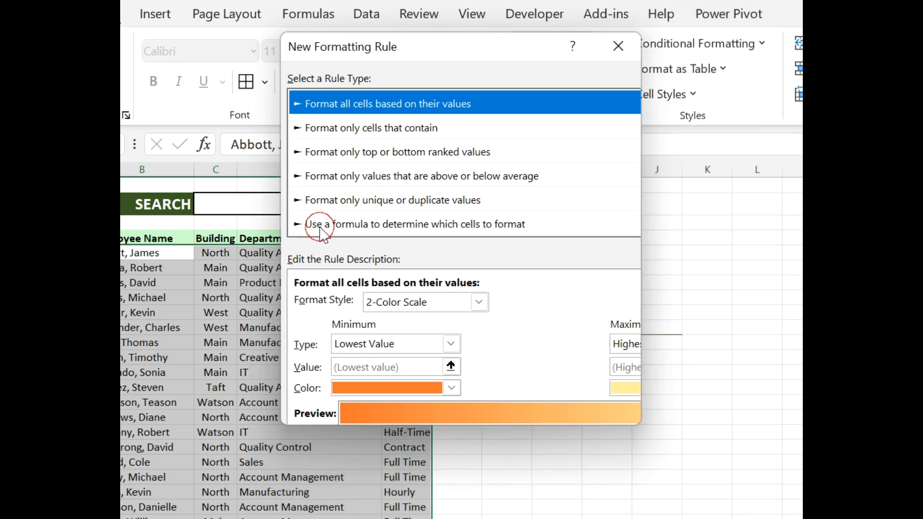
pyautogui.click(321, 226)
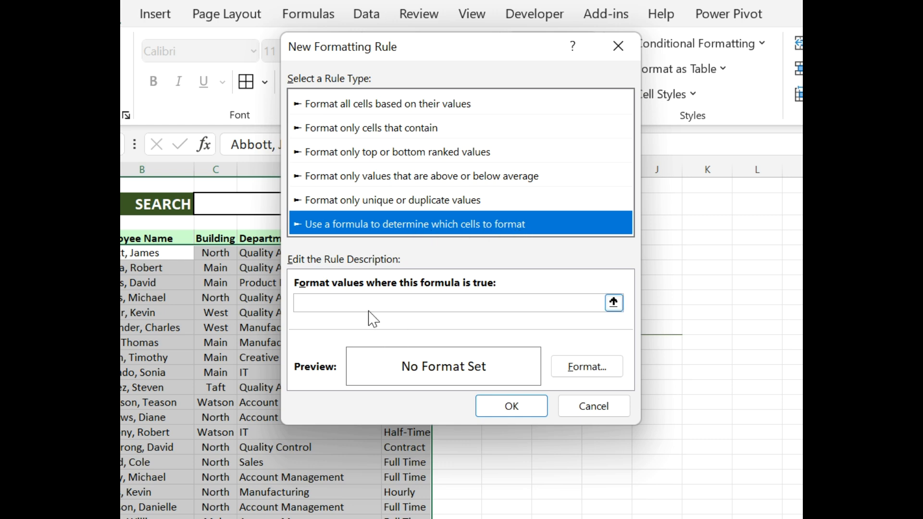
# Enter =$E5=$C$2 as the rule's formula, with only the column of the status reference locked
pyautogui.moveTo(373, 48); pyautogui.dragTo(529, 53)
pyautogui.click(483, 308)
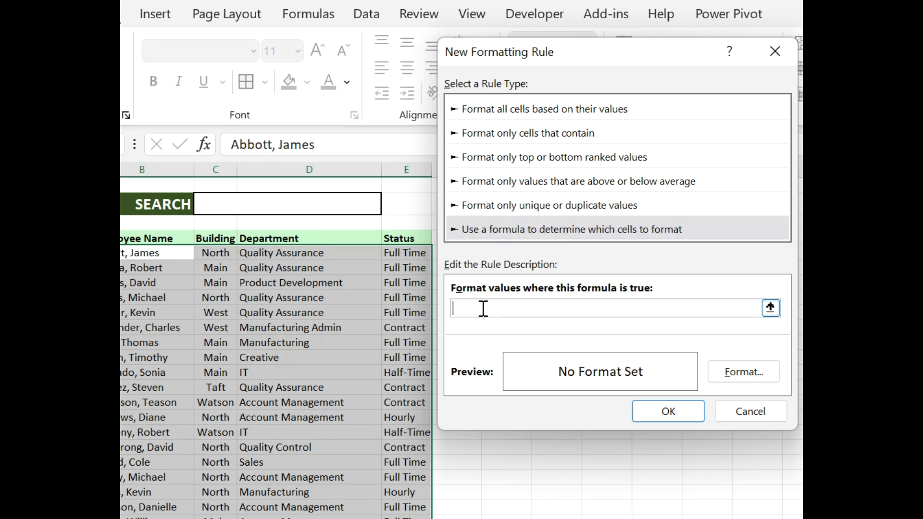
pyautogui.write('=')
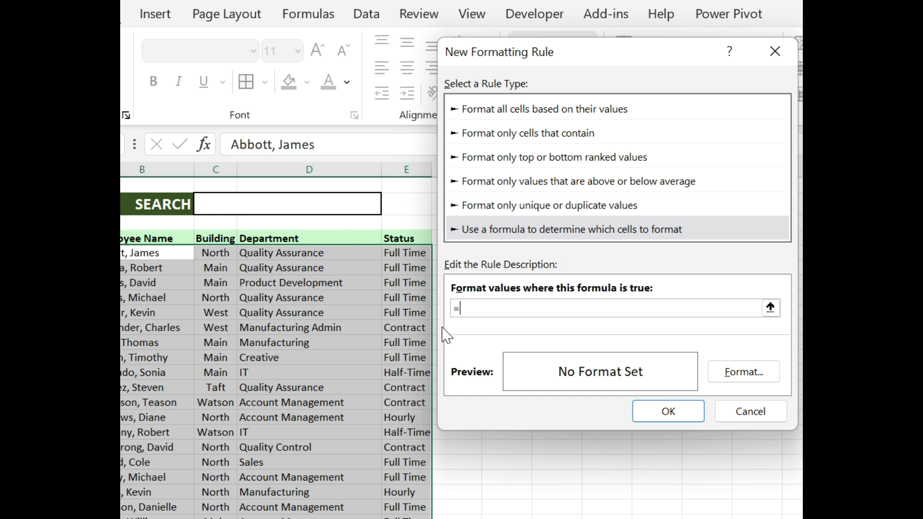
pyautogui.click(399, 253)
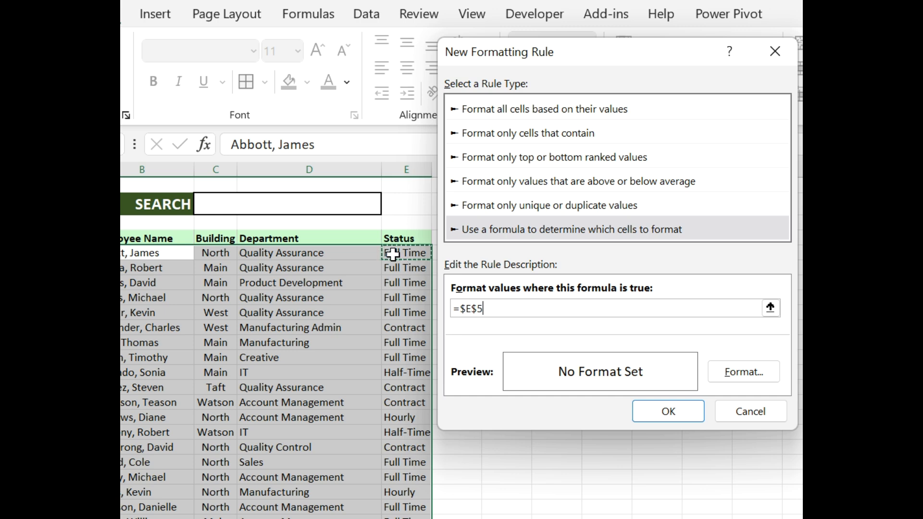
pyautogui.click(477, 309)
pyautogui.press('BackSpace')
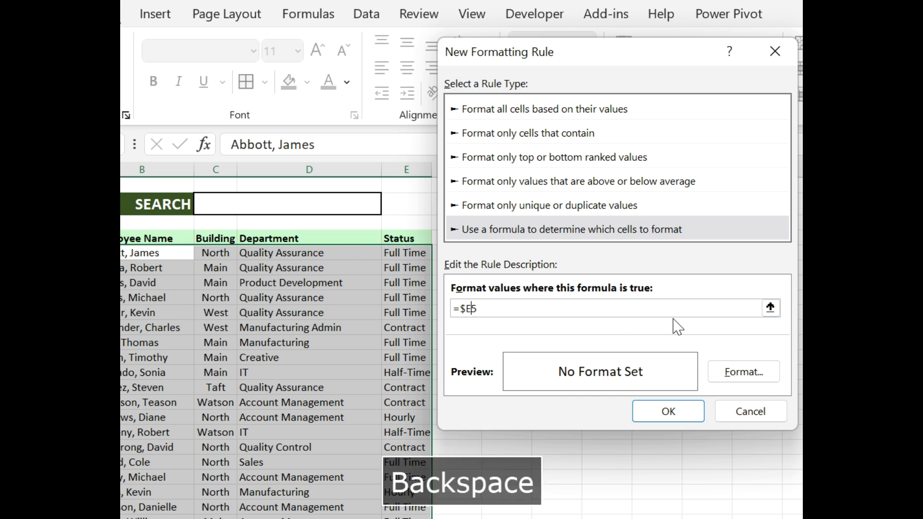
pyautogui.click(505, 310)
pyautogui.write('=')
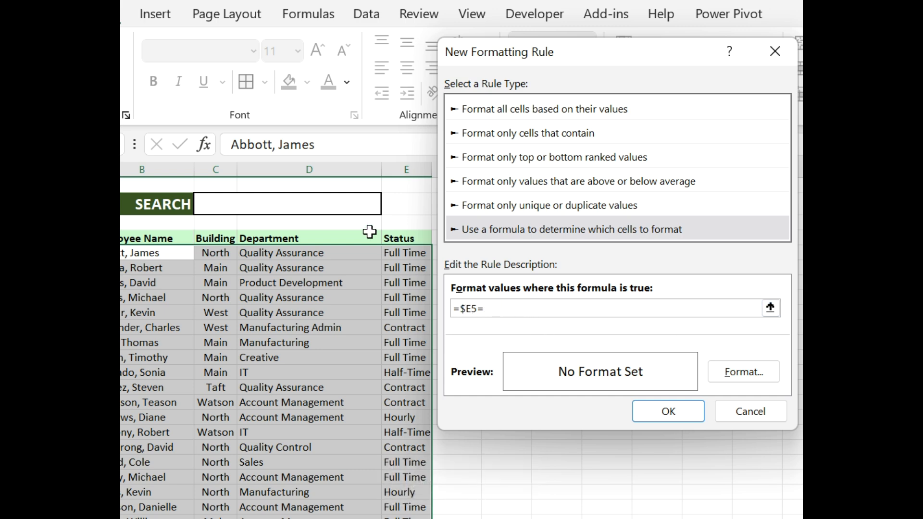
pyautogui.click(307, 202)
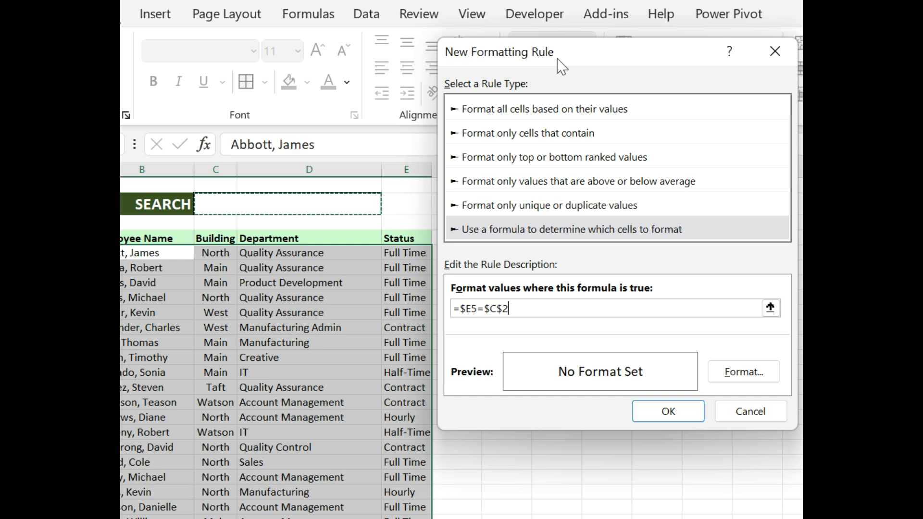
# Give the formatting rule a purple background fill and apply the rule to the employee records
pyautogui.moveTo(556, 61); pyautogui.dragTo(509, 15)
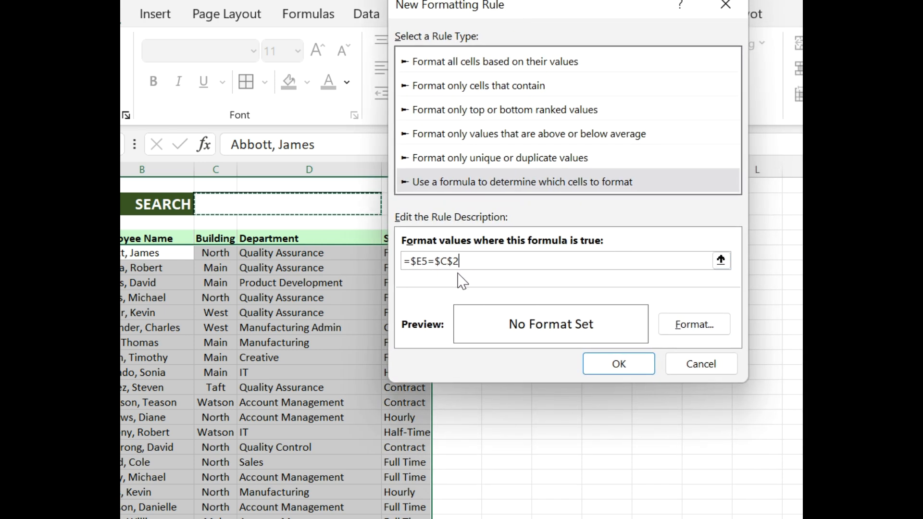
pyautogui.click(685, 326)
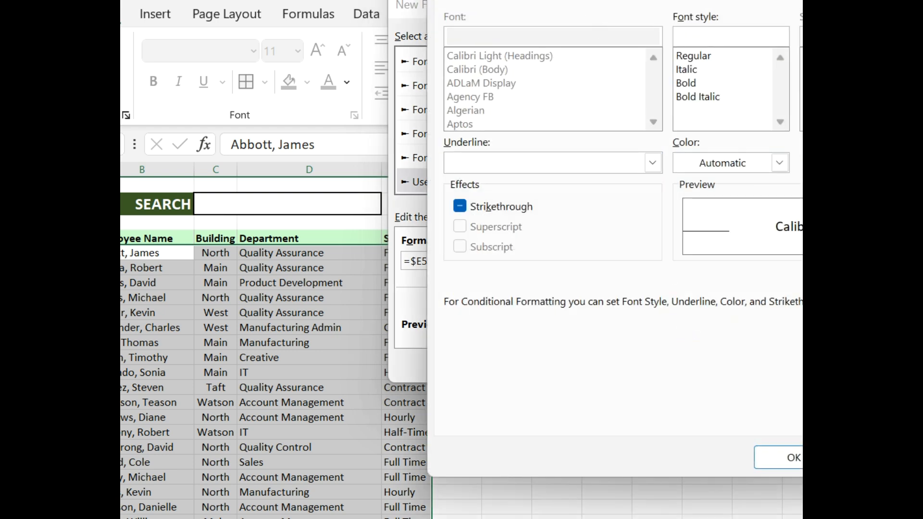
pyautogui.moveTo(574, 0); pyautogui.dragTo(462, 73)
pyautogui.click(533, 105)
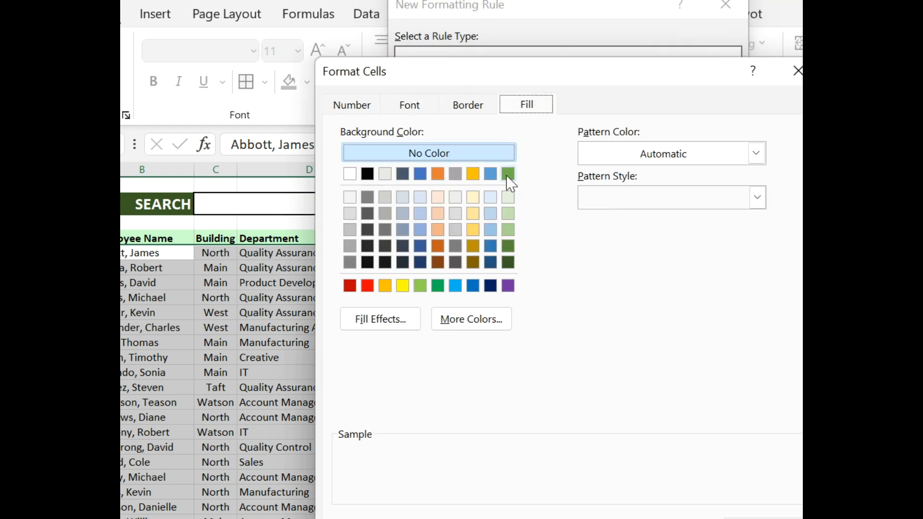
pyautogui.click(508, 287)
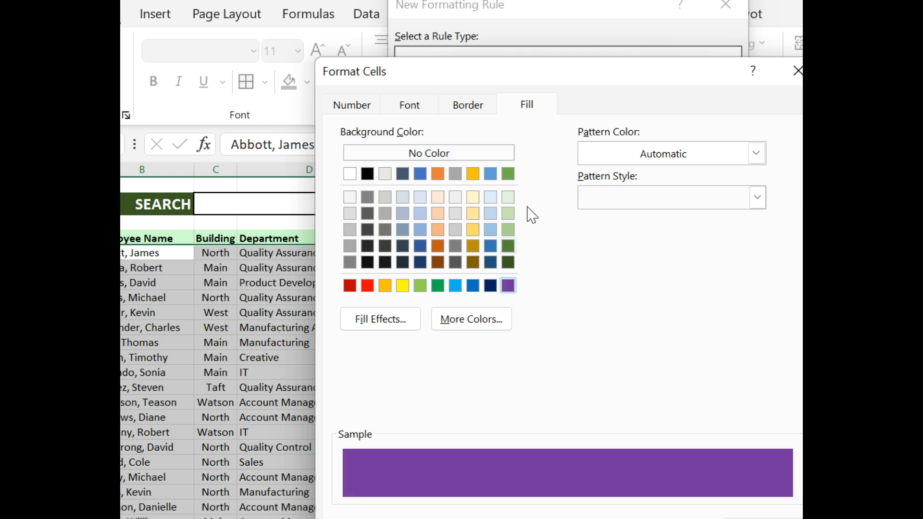
pyautogui.moveTo(515, 77); pyautogui.dragTo(435, 2)
pyautogui.click(603, 481)
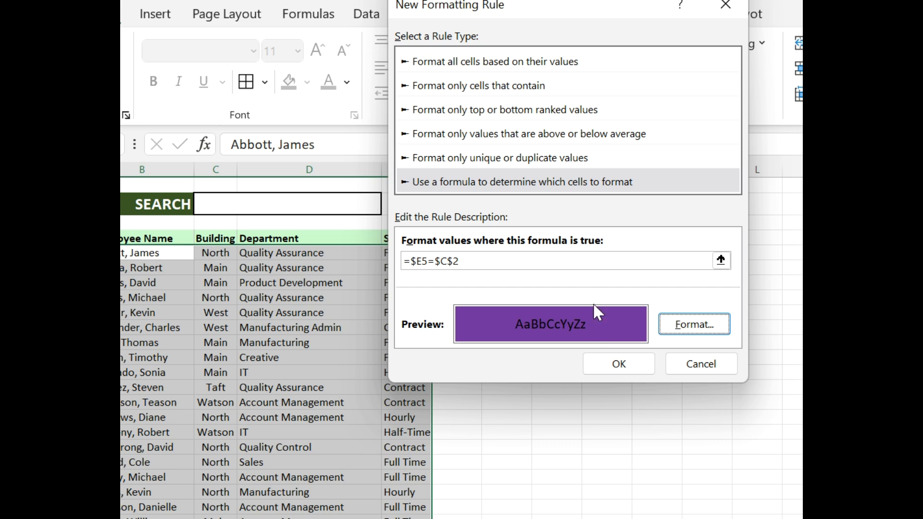
pyautogui.click(620, 366)
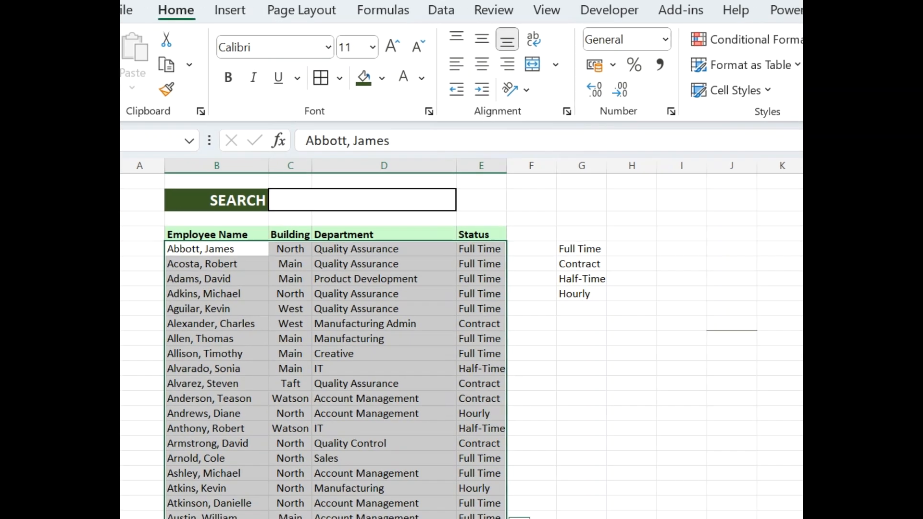
# Test the search by choosing Contract in the search cell C2 and view the matching employee rows
pyautogui.click(418, 200)
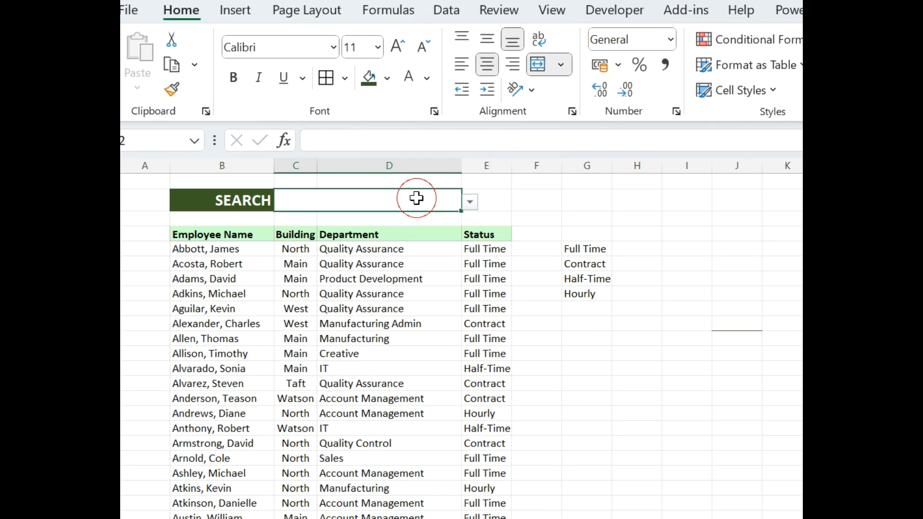
pyautogui.click(471, 206)
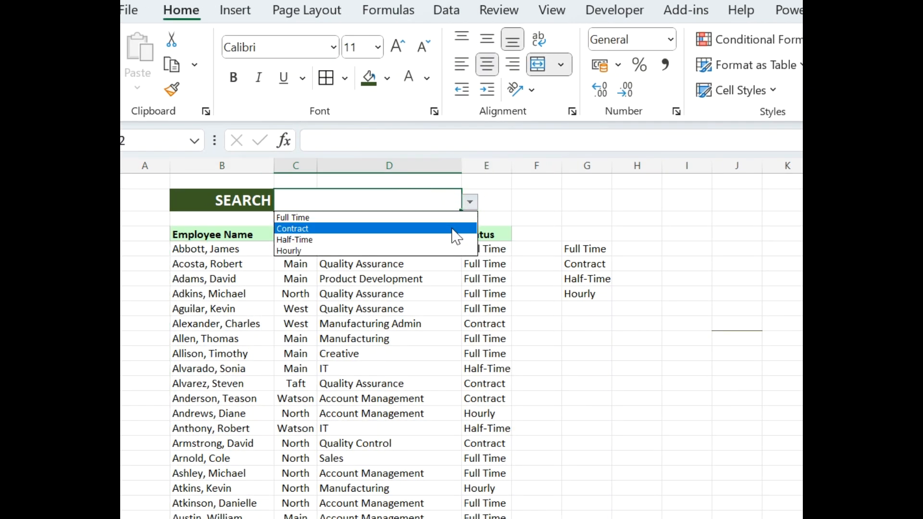
pyautogui.click(457, 227)
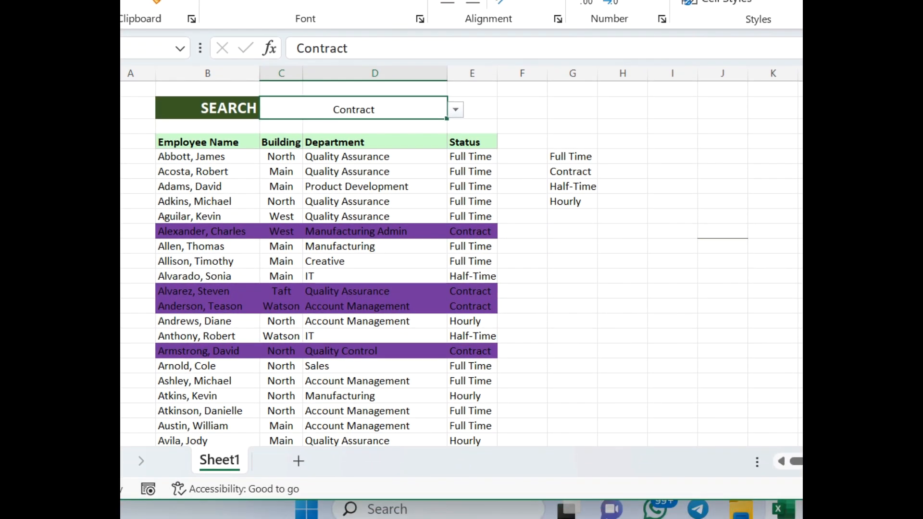
pyautogui.scroll(3, 462, 259)
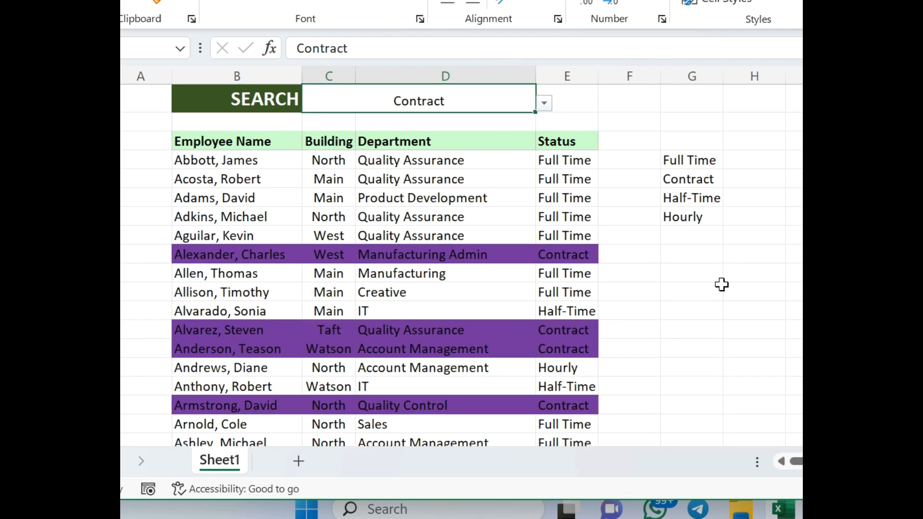
# Switch the search cell to Half-Time and look through the table for the highlighted rows
pyautogui.click(545, 104)
pyautogui.click(510, 148)
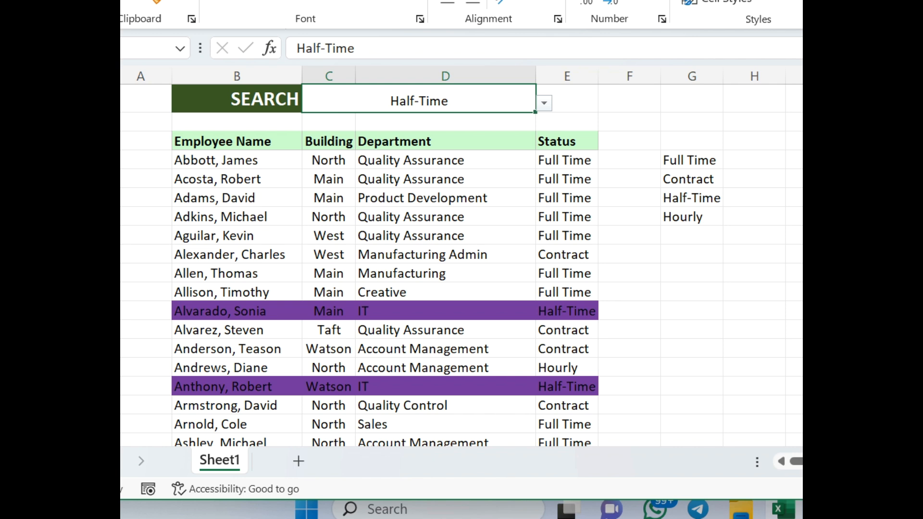
pyautogui.scroll(-15, 462, 265)
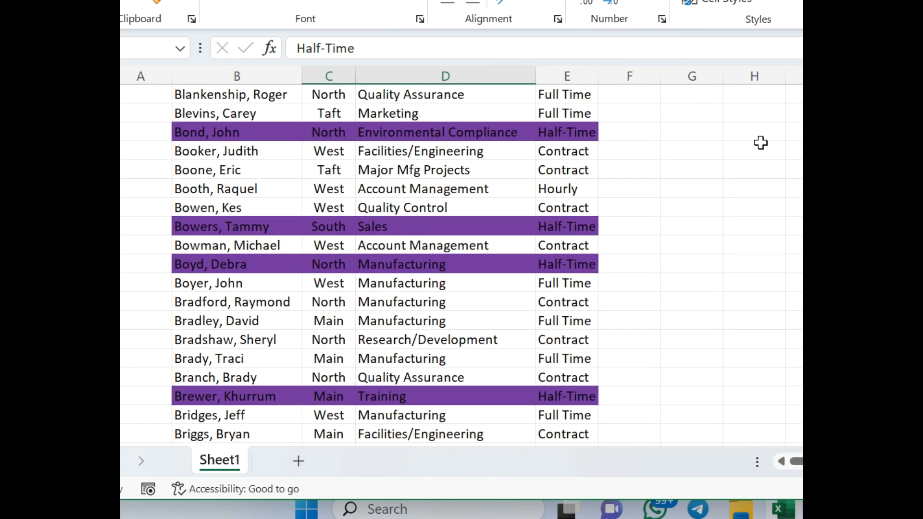
pyautogui.scroll(15, 461, 264)
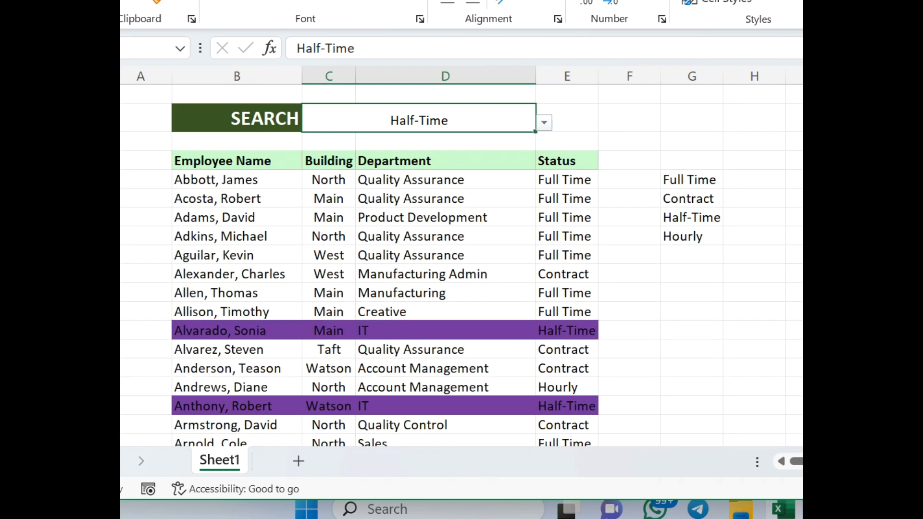
# Set the search cell to Hourly and look down the table at the highlighted records
pyautogui.click(544, 123)
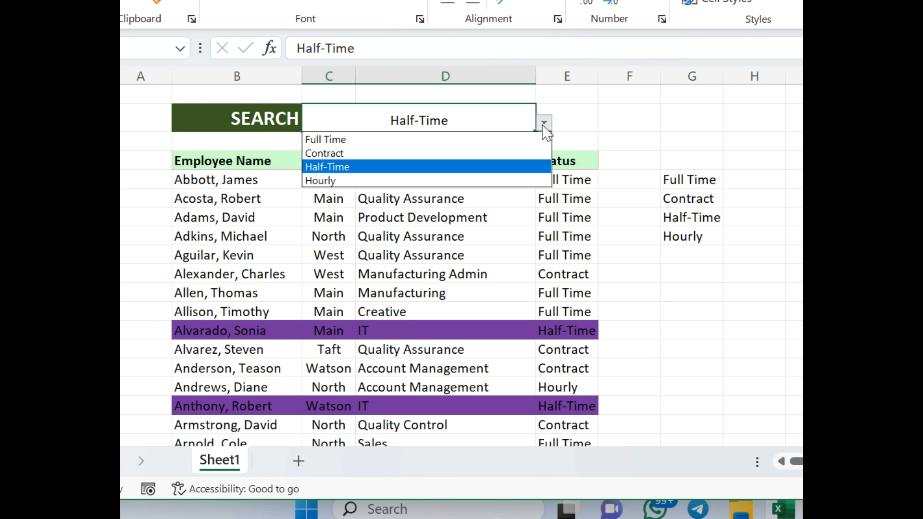
pyautogui.click(503, 181)
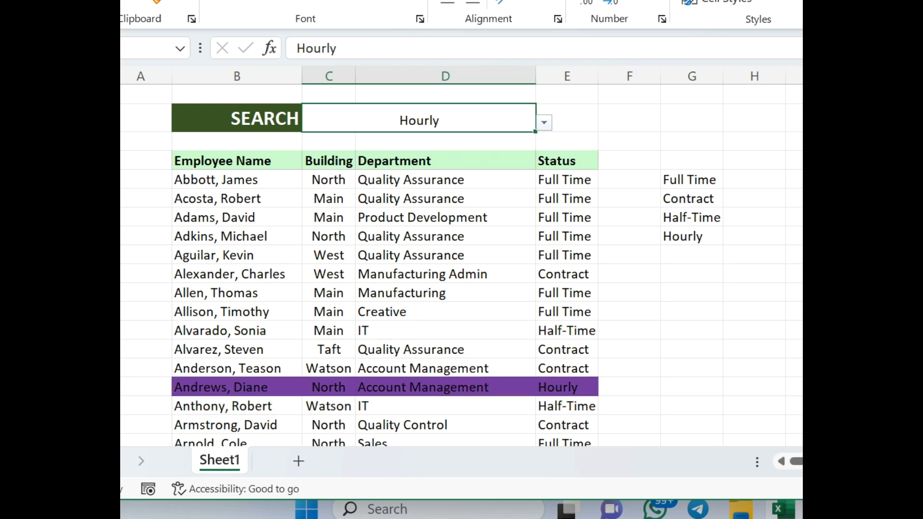
pyautogui.scroll(-5, 462, 264)
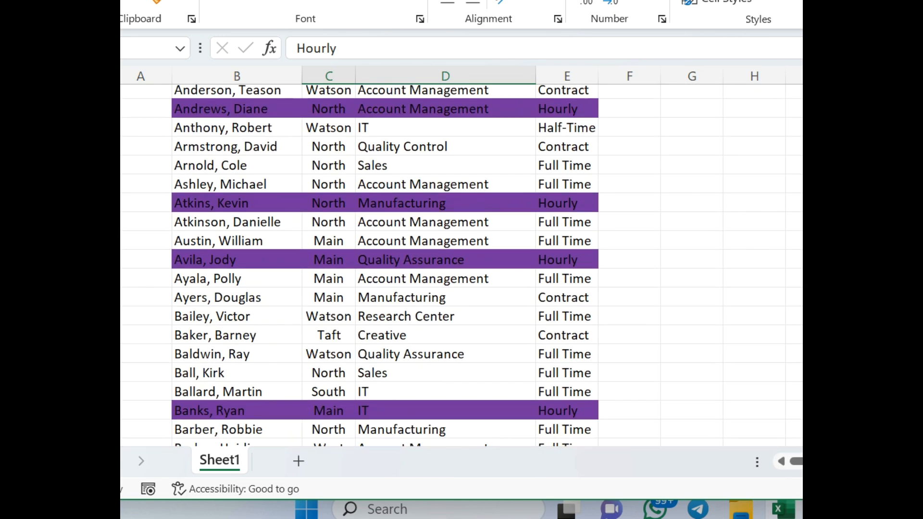